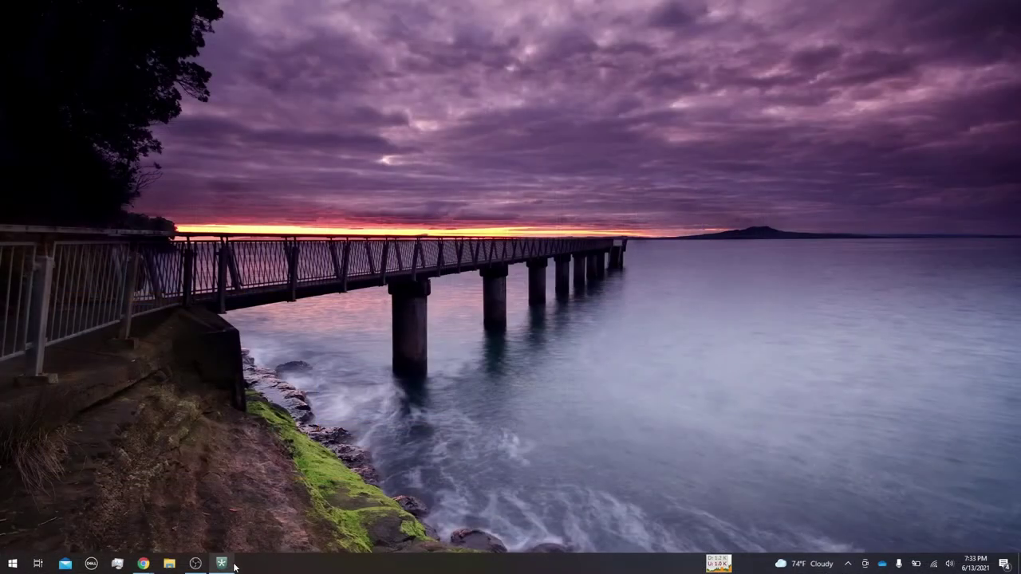
- Open Plover's configuration and the TX Bolt serial port settings, showing COM4 at 9600 baud
left_click(233, 563)
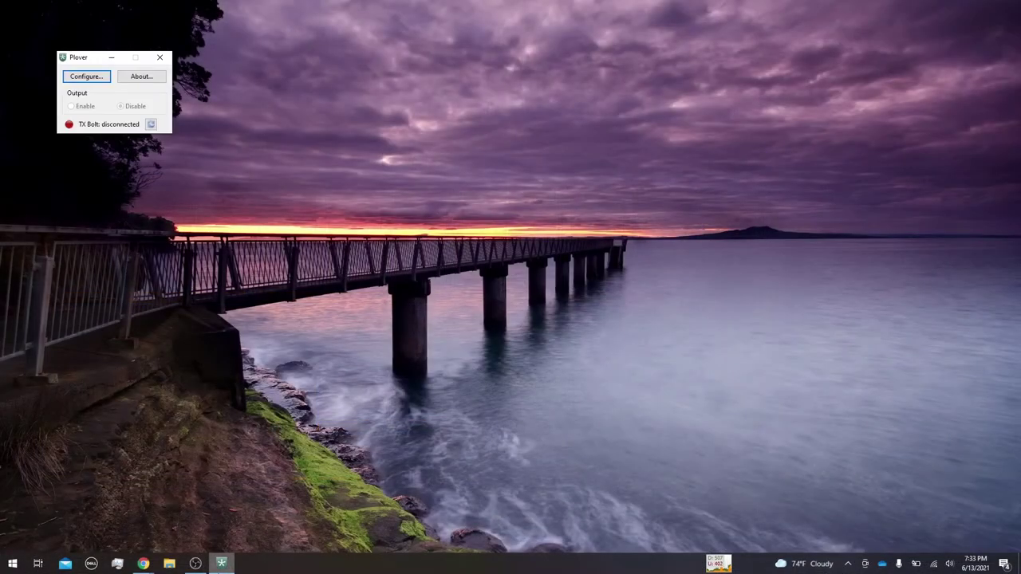
left_click(85, 79)
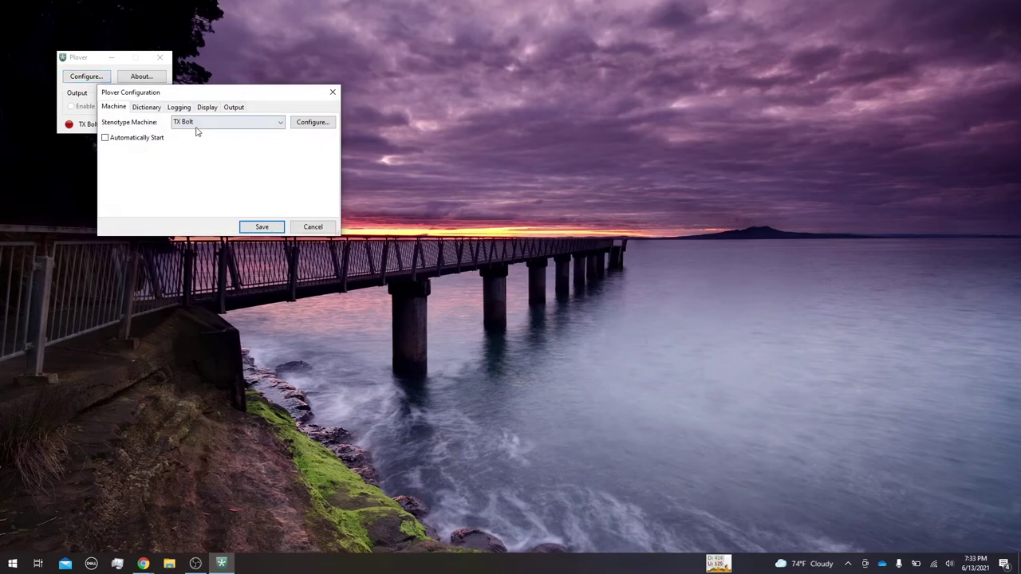
left_click(293, 124)
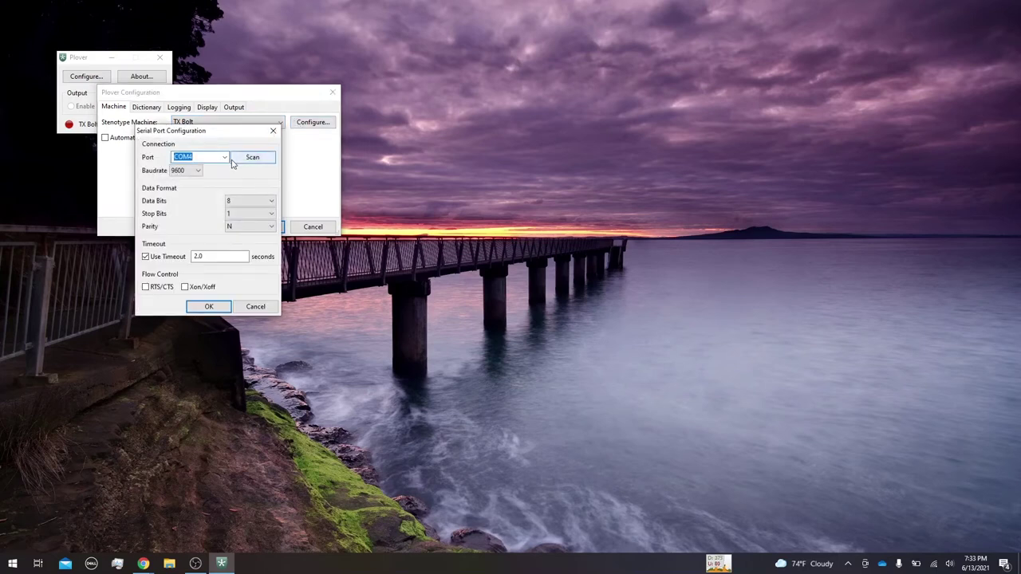
- Scan the serial ports, keep COM4 at 9600 baud for TX Bolt, and accept
left_click(225, 159)
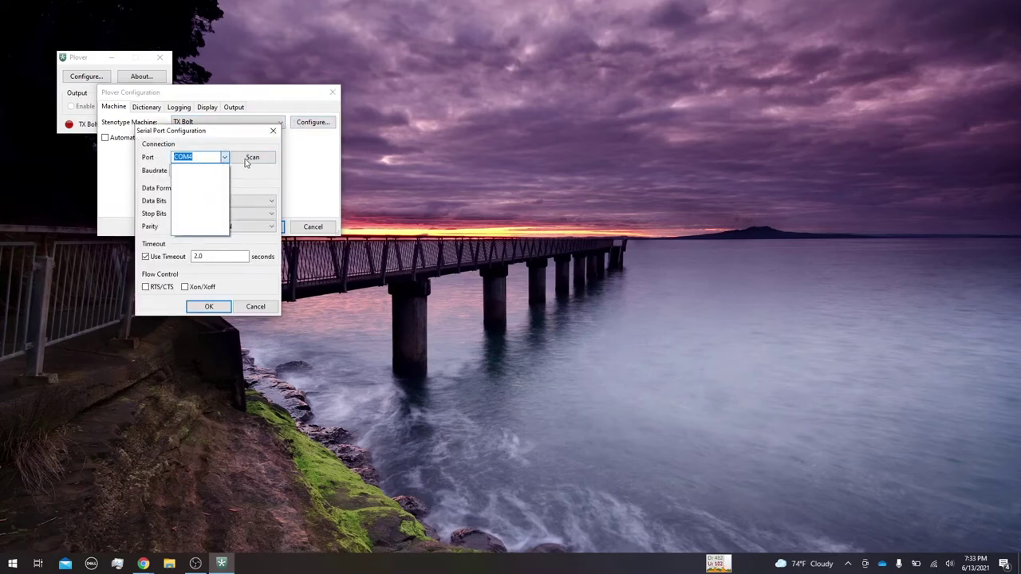
left_click(251, 159)
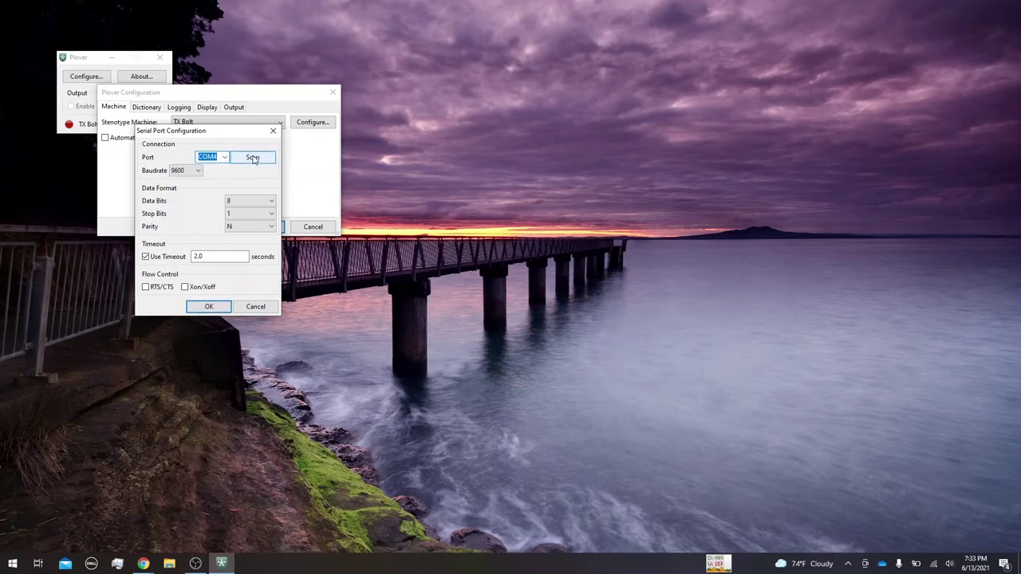
left_click(224, 159)
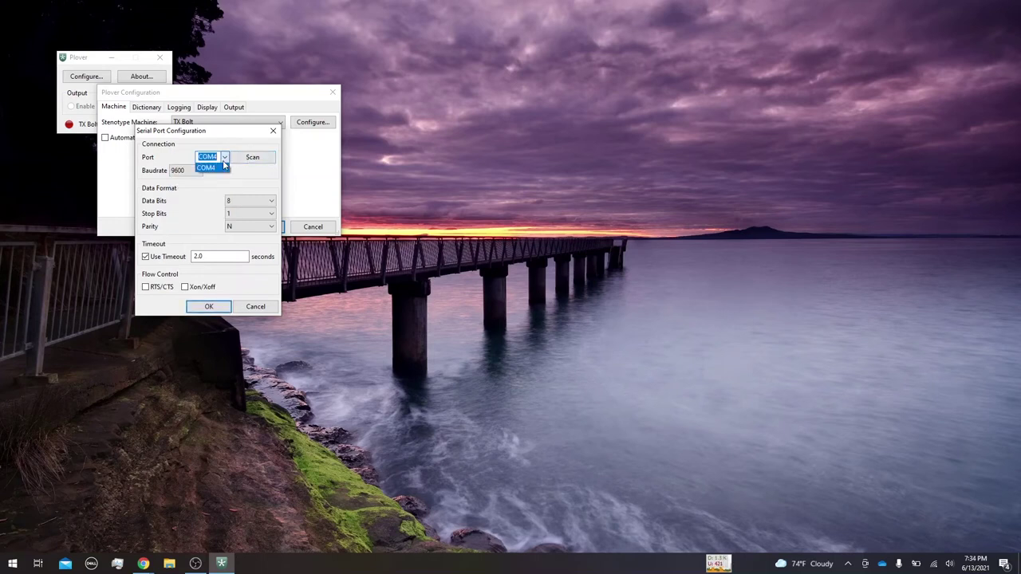
left_click(224, 165)
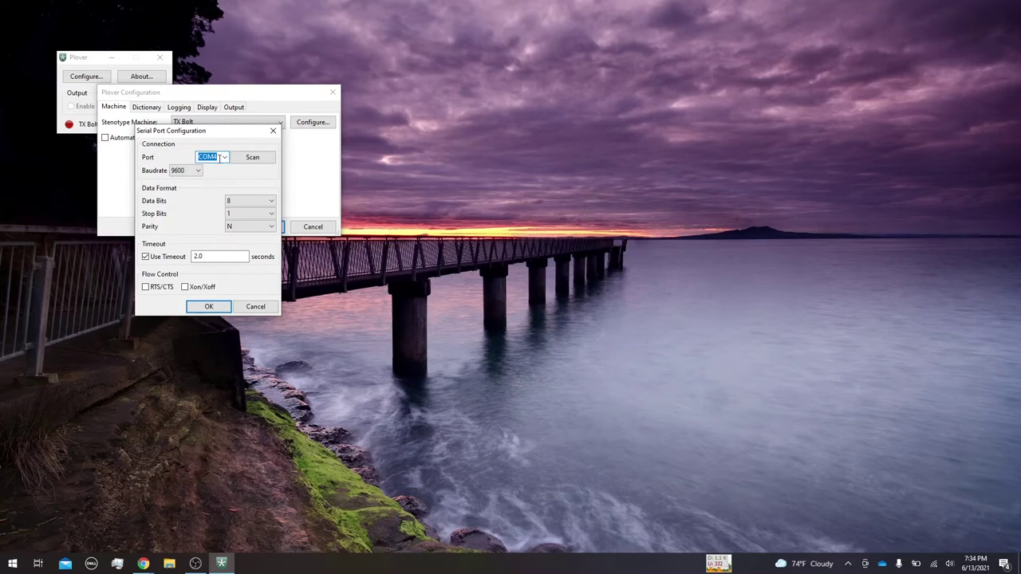
left_click(209, 307)
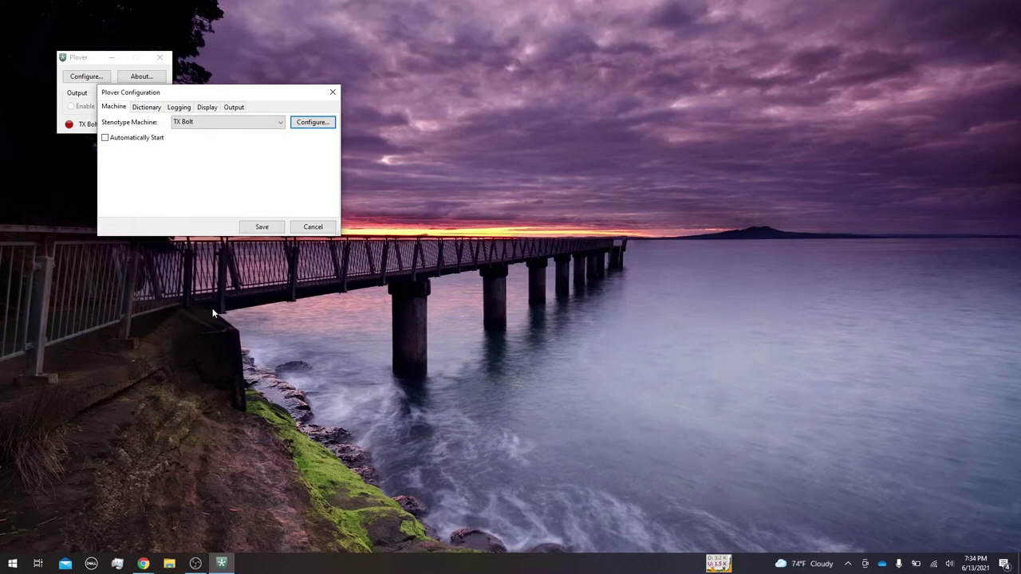
- Save the TX Bolt configuration, reconnect the machine, and enable Plover's output
left_click(252, 230)
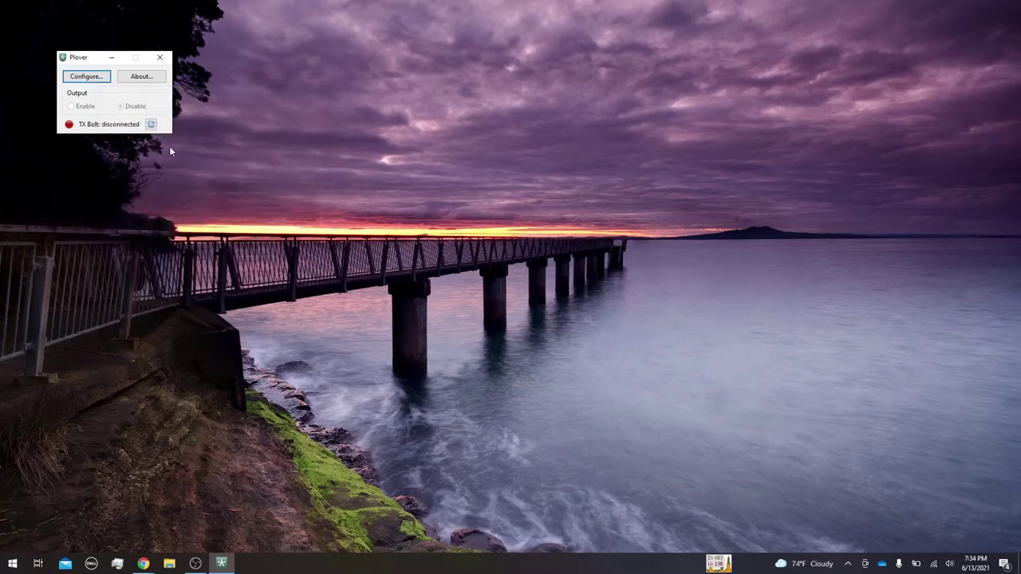
left_click(152, 124)
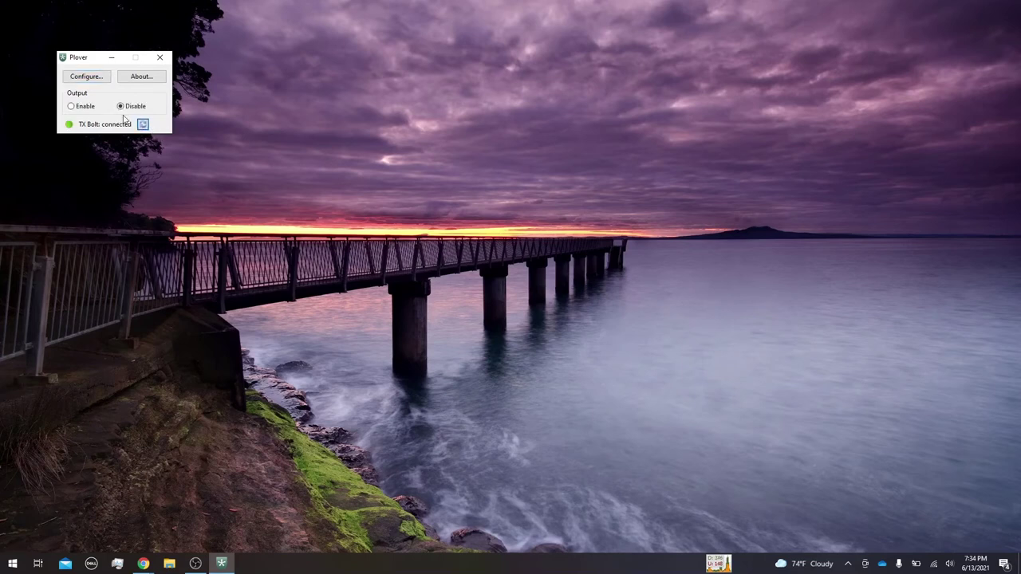
left_click(76, 107)
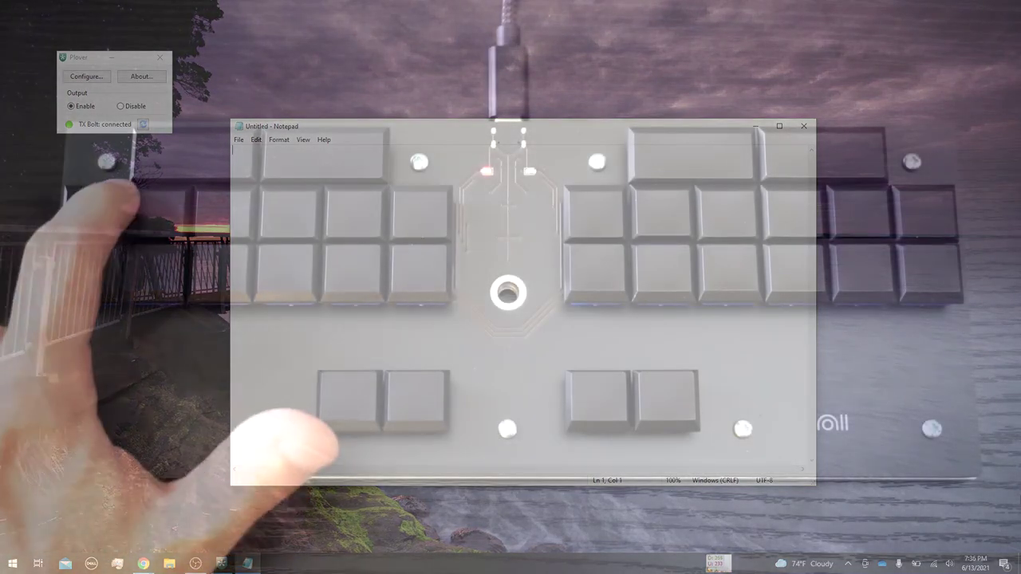
- Write the test output 'qza' into the blank Notepad document from the steno keyboard
type("qz")
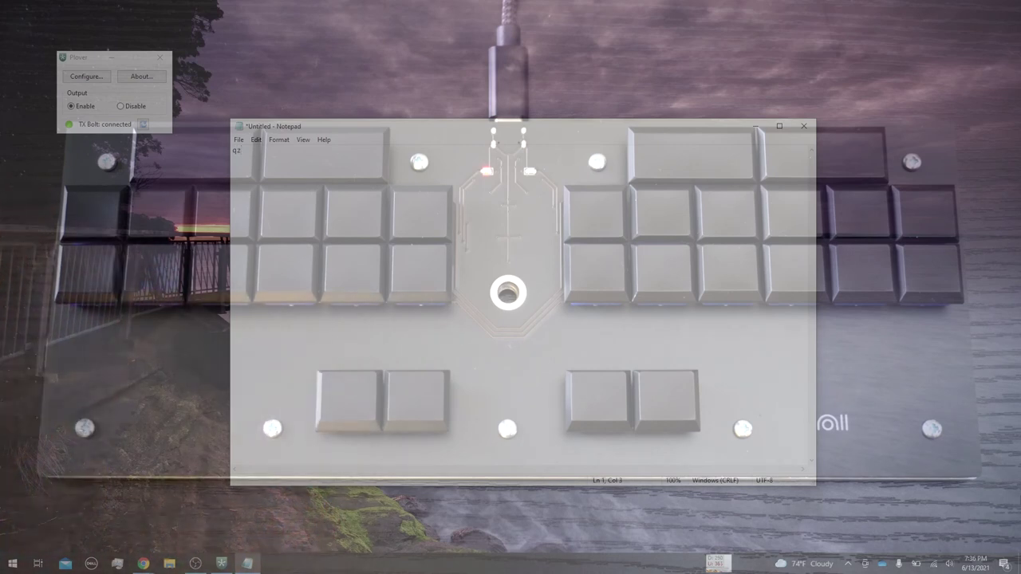
type("a")
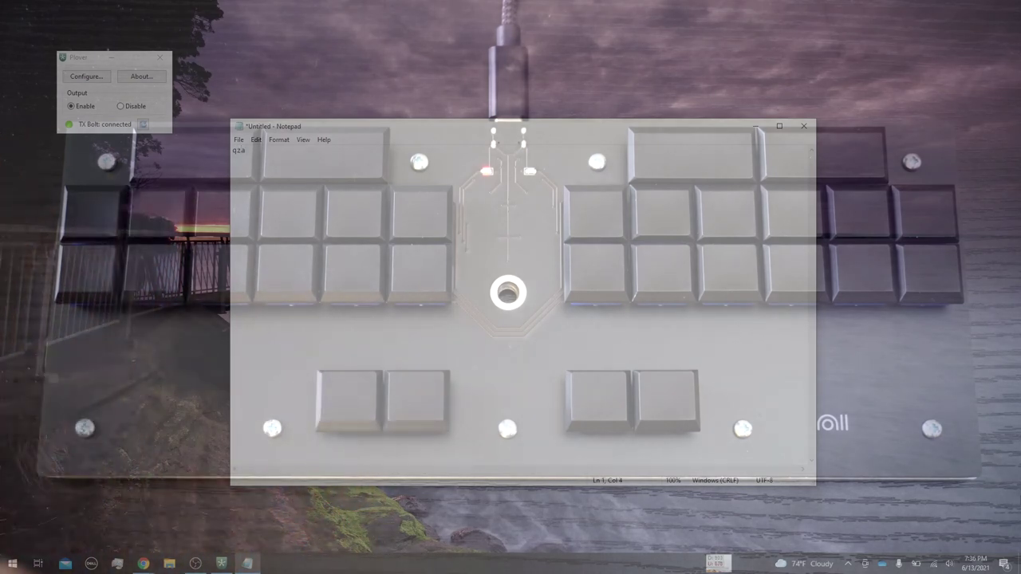